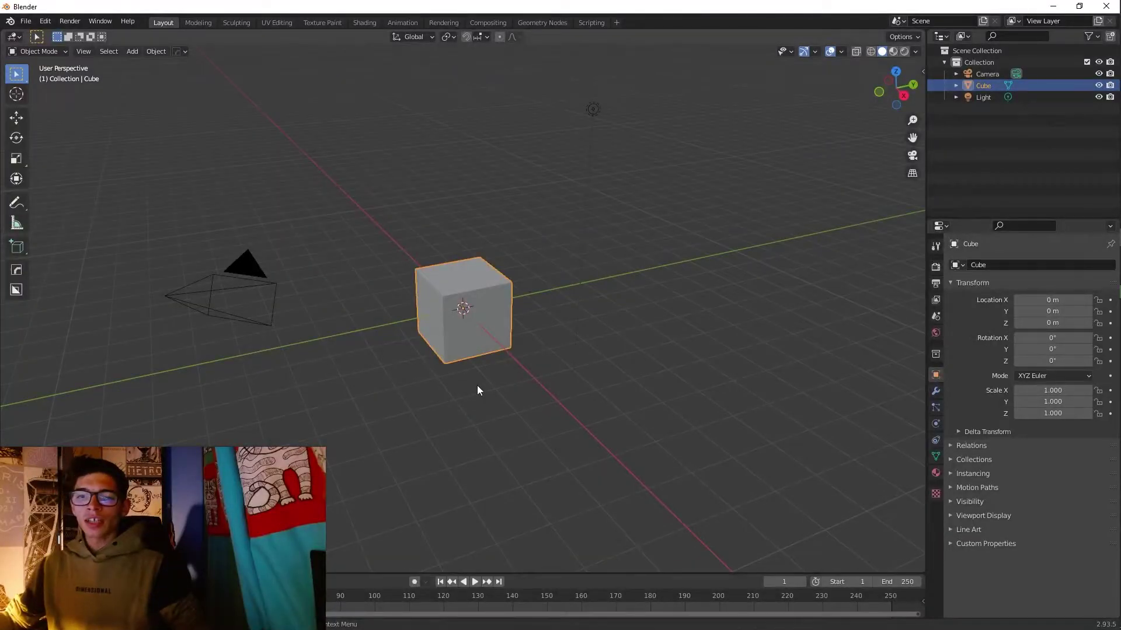
# Select and delete the default camera, light and cube
pyautogui.scroll(-2, 483, 362)
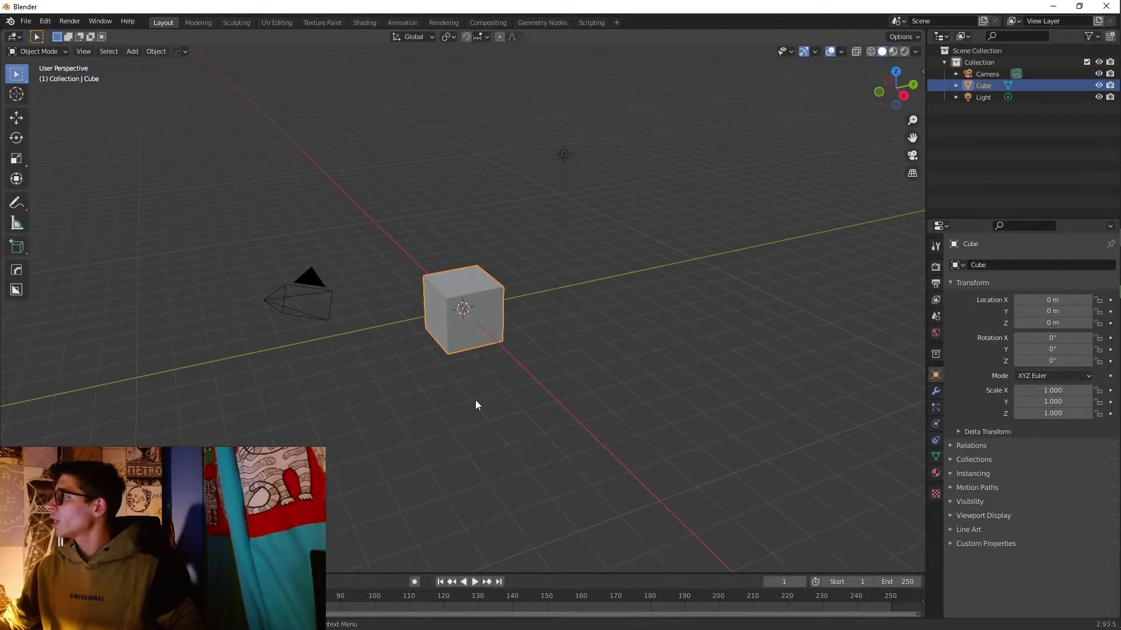
pyautogui.scroll(3, 475, 405)
pyautogui.moveTo(475, 405); pyautogui.dragTo(486, 339, button='middle')
pyautogui.scroll(-3, 532, 360)
pyautogui.scroll(2, 468, 393)
pyautogui.scroll(-3, 492, 352)
pyautogui.scroll(3, 491, 346)
pyautogui.scroll(-3, 487, 340)
pyautogui.press('a')
pyautogui.press('Delete')
# Add a fresh cube mesh to the empty scene
pyautogui.hotkey('shift', 'a')
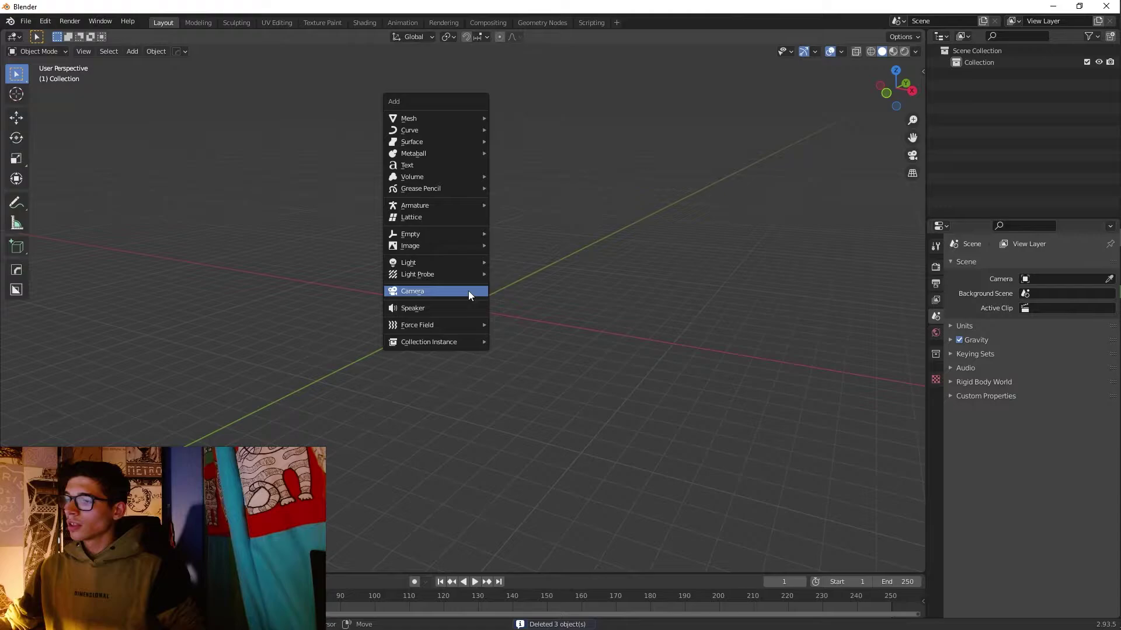
pyautogui.moveTo(452, 123)
pyautogui.click(519, 130)
pyautogui.scroll(4, 468, 312)
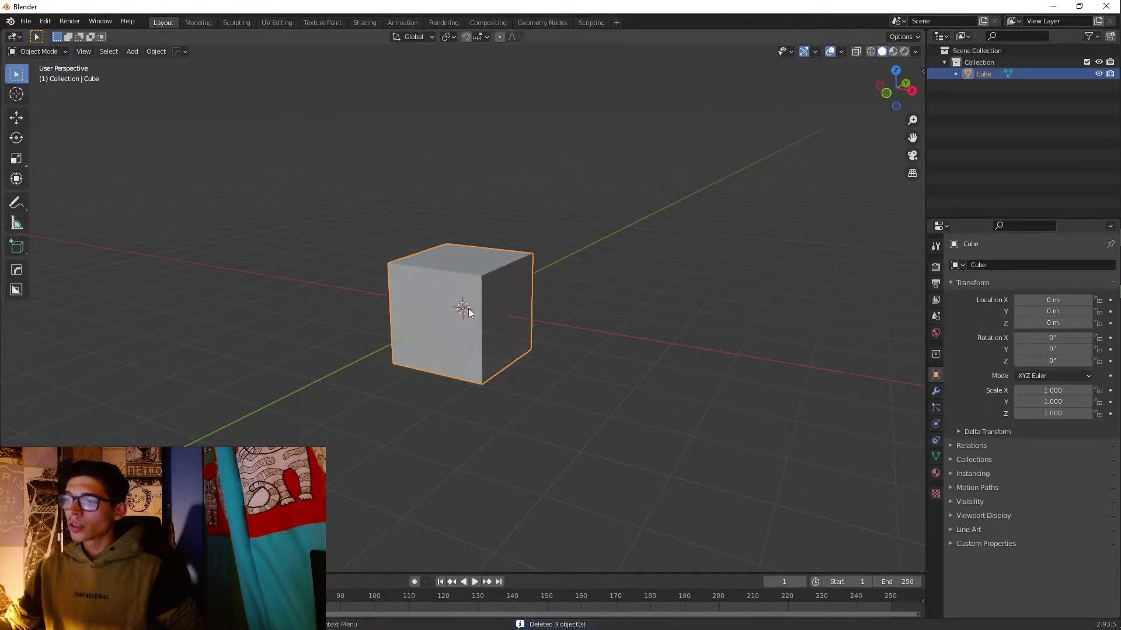
# Give the cube a new material with an Emission node replacing Principled BSDF on Surface
pyautogui.click(366, 22)
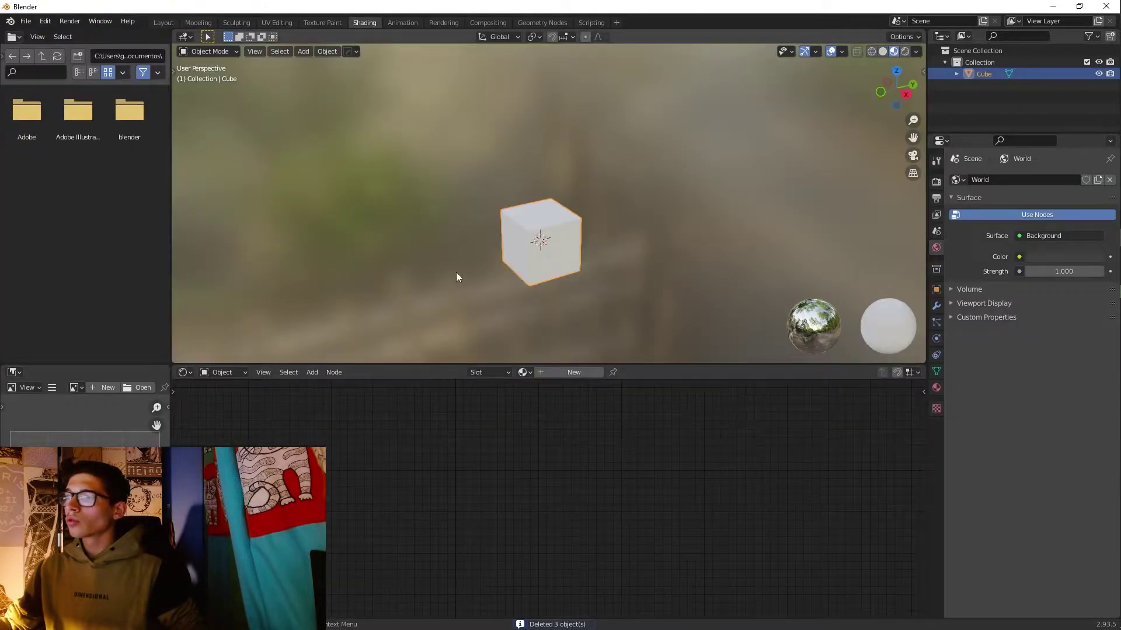
pyautogui.click(573, 372)
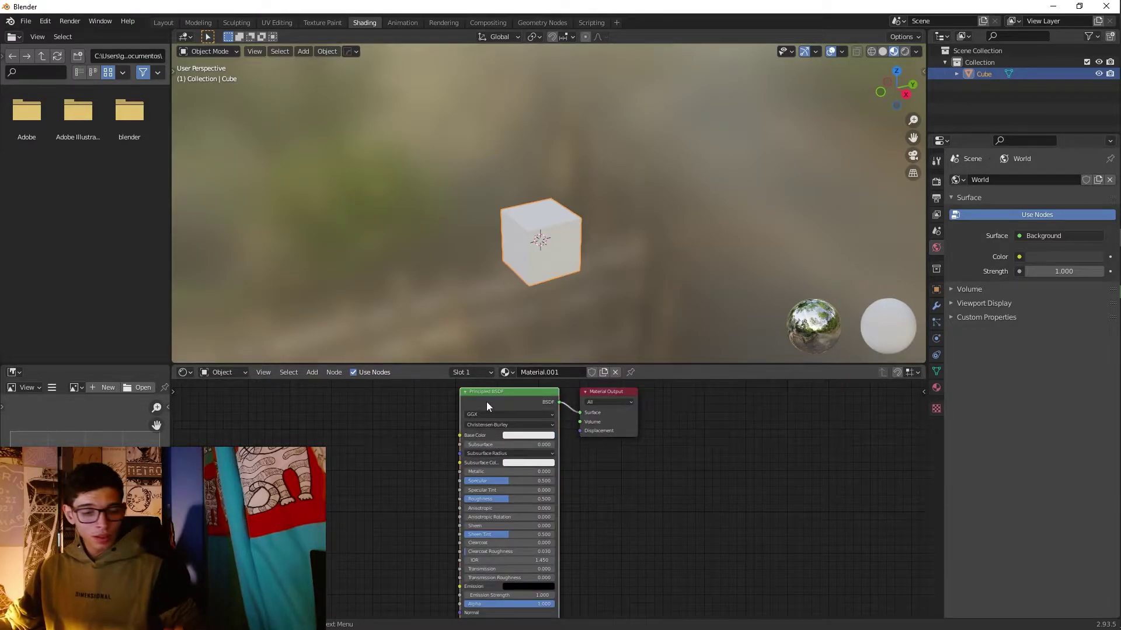
pyautogui.press('x')
pyautogui.hotkey('shift', 'a')
pyautogui.click(487, 401)
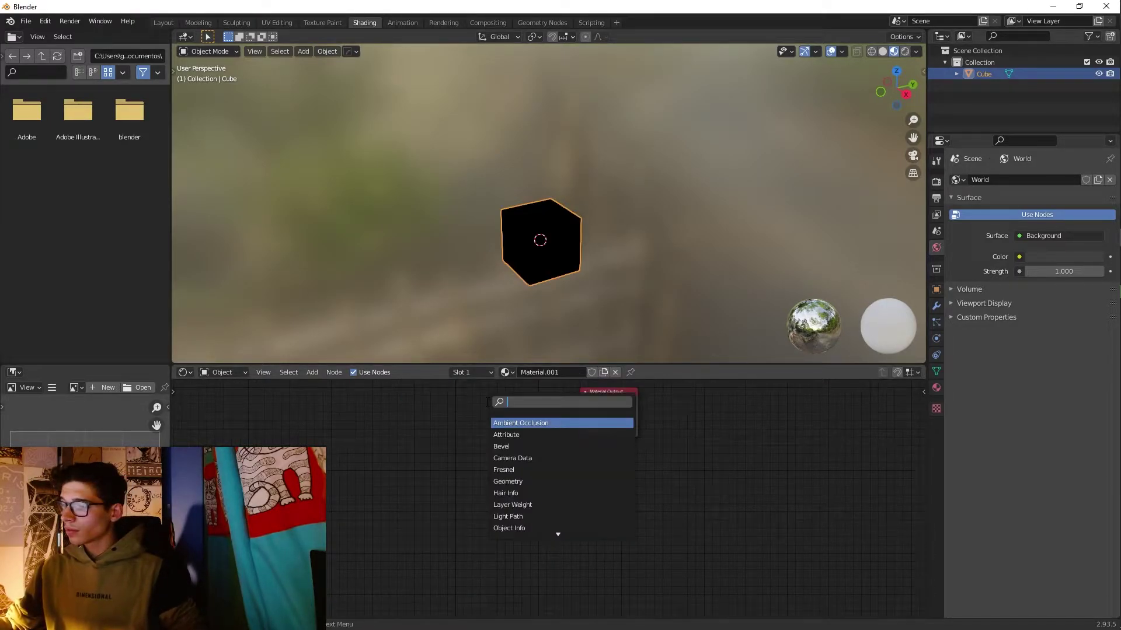
pyautogui.write('emis')
pyautogui.press('Return')
pyautogui.moveTo(479, 421); pyautogui.dragTo(580, 413)
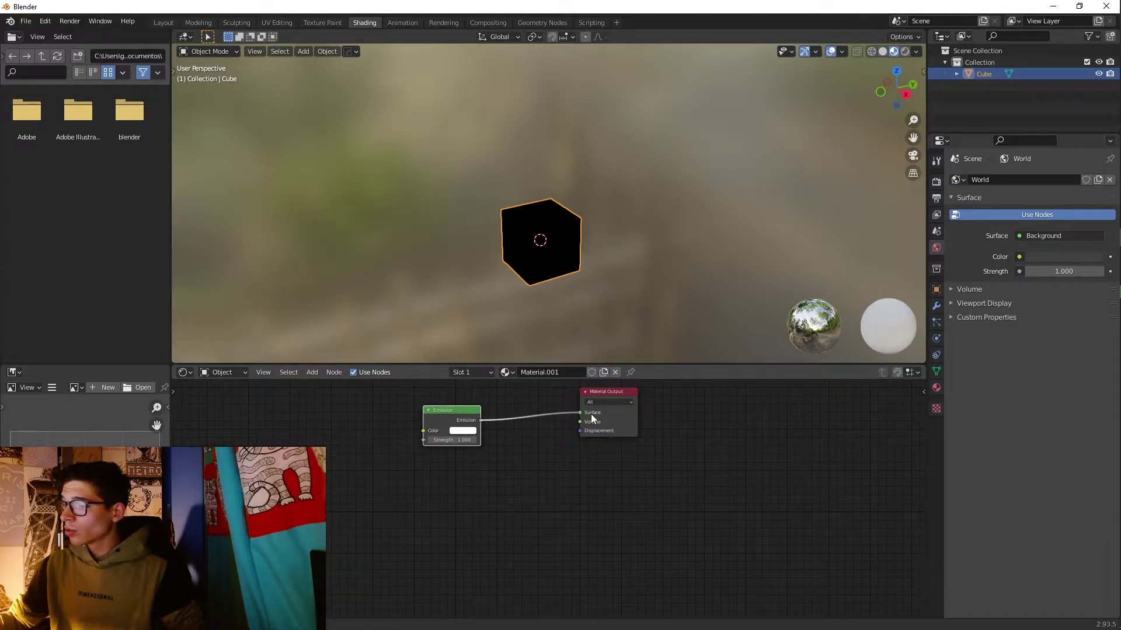
# Set the emission strength to 5.2 and the emission colour to light blue
pyautogui.moveTo(449, 440); pyautogui.dragTo(474, 440)
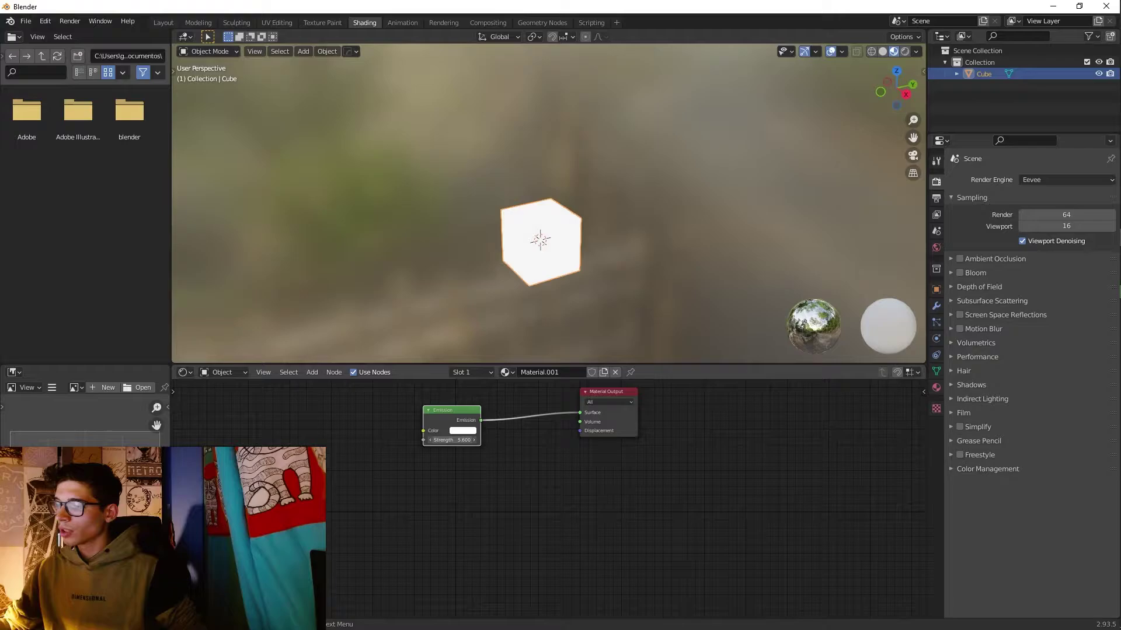
pyautogui.click(467, 433)
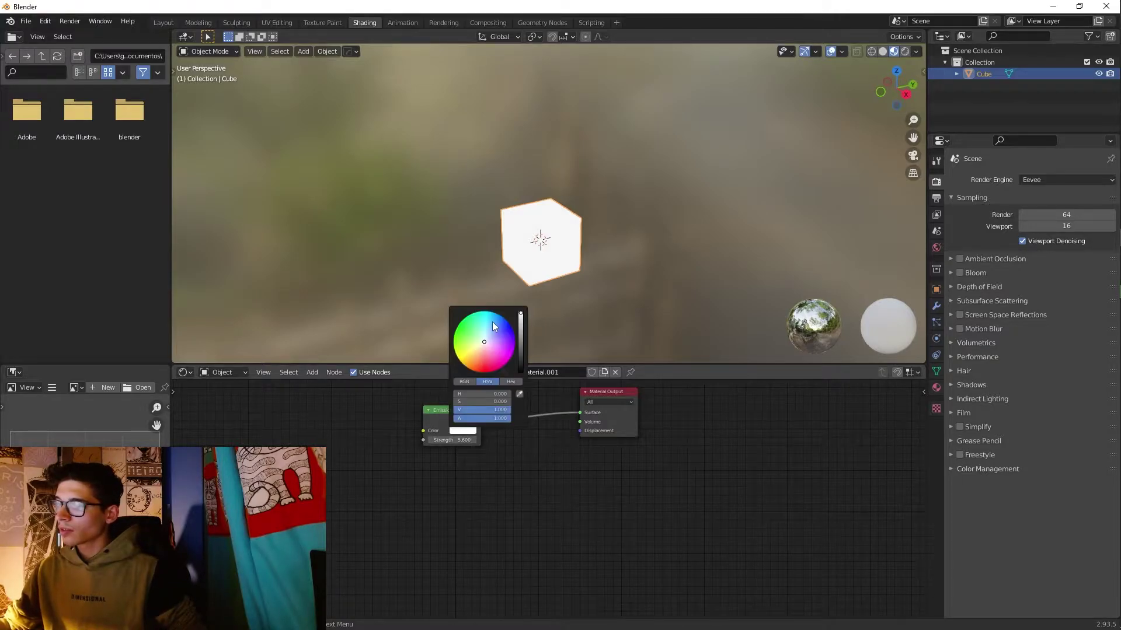
pyautogui.click(480, 356)
pyautogui.moveTo(477, 359); pyautogui.dragTo(496, 327)
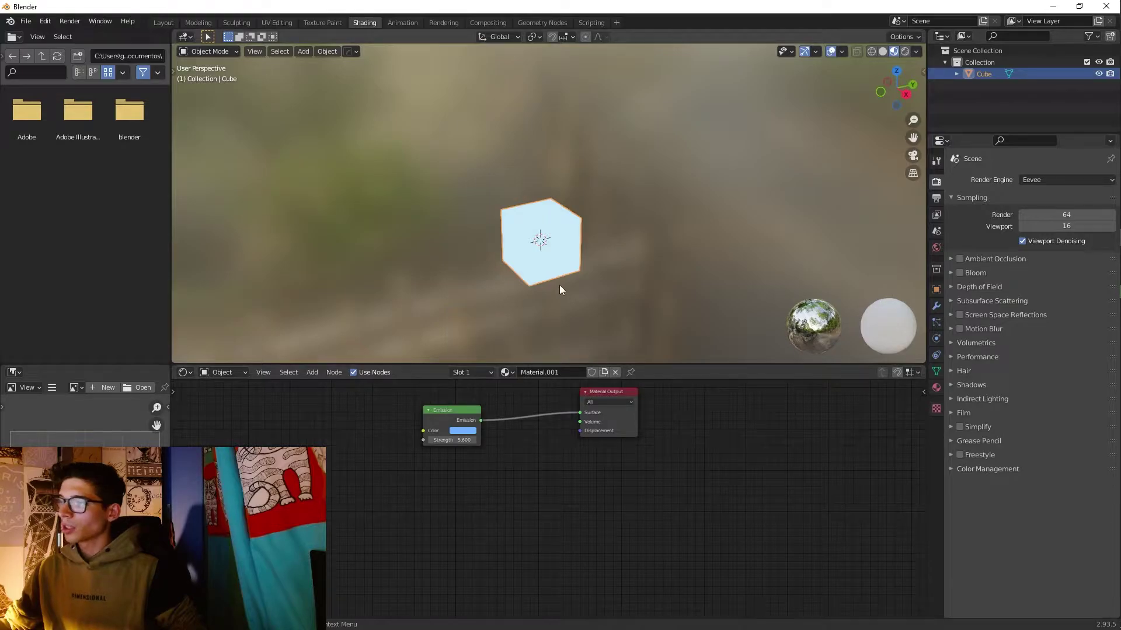
pyautogui.moveTo(559, 284); pyautogui.dragTo(543, 261, button='middle')
pyautogui.click(587, 289)
pyautogui.moveTo(586, 296); pyautogui.dragTo(570, 281, button='middle')
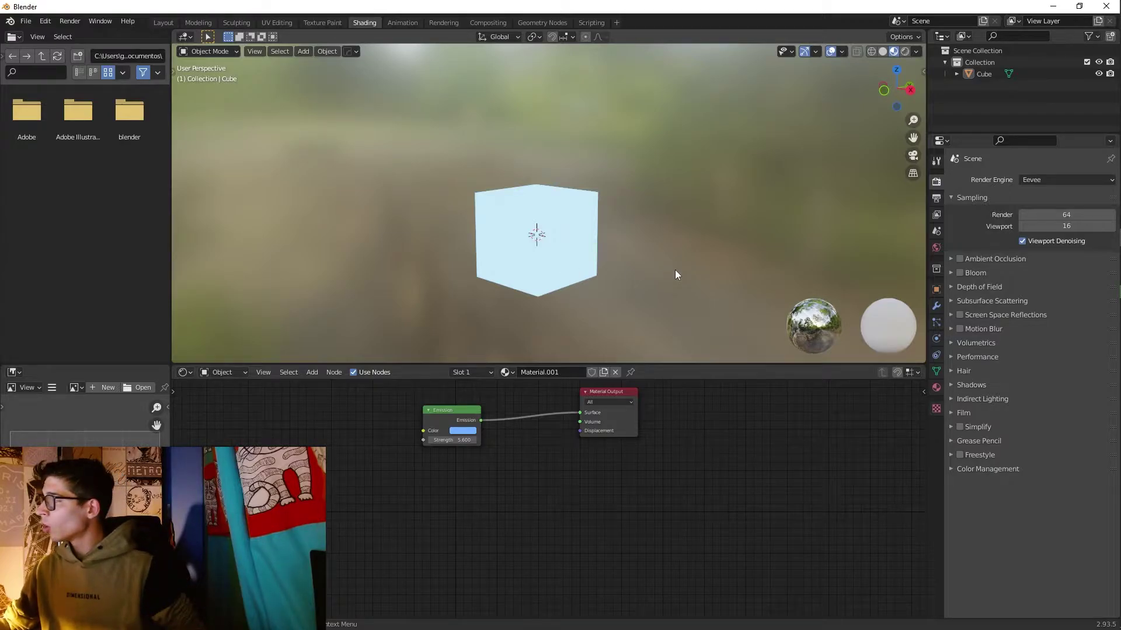
# Enable Bloom in the Eevee render settings to give the cube a glowing halo
pyautogui.click(959, 273)
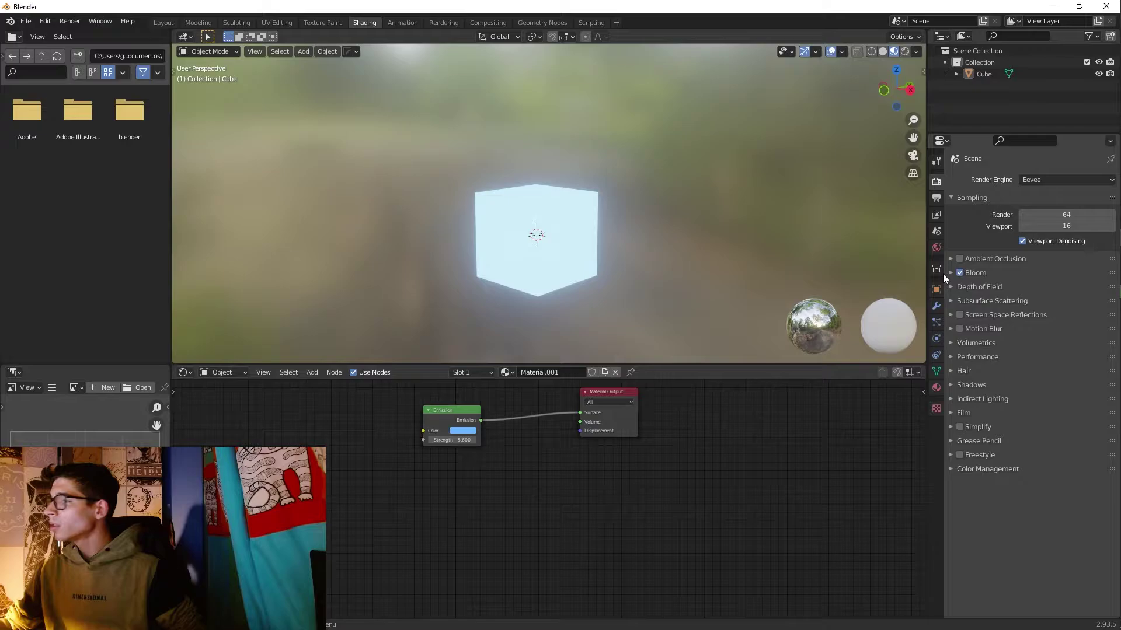
pyautogui.moveTo(634, 233)
pyautogui.mouseDown(button='middle')
pyautogui.moveTo(534, 247)
pyautogui.moveTo(541, 183)
pyautogui.moveTo(632, 213)
pyautogui.mouseUp(button='middle')
pyautogui.scroll(3, 534, 248)
pyautogui.scroll(-4, 541, 188)
pyautogui.scroll(4, 554, 224)
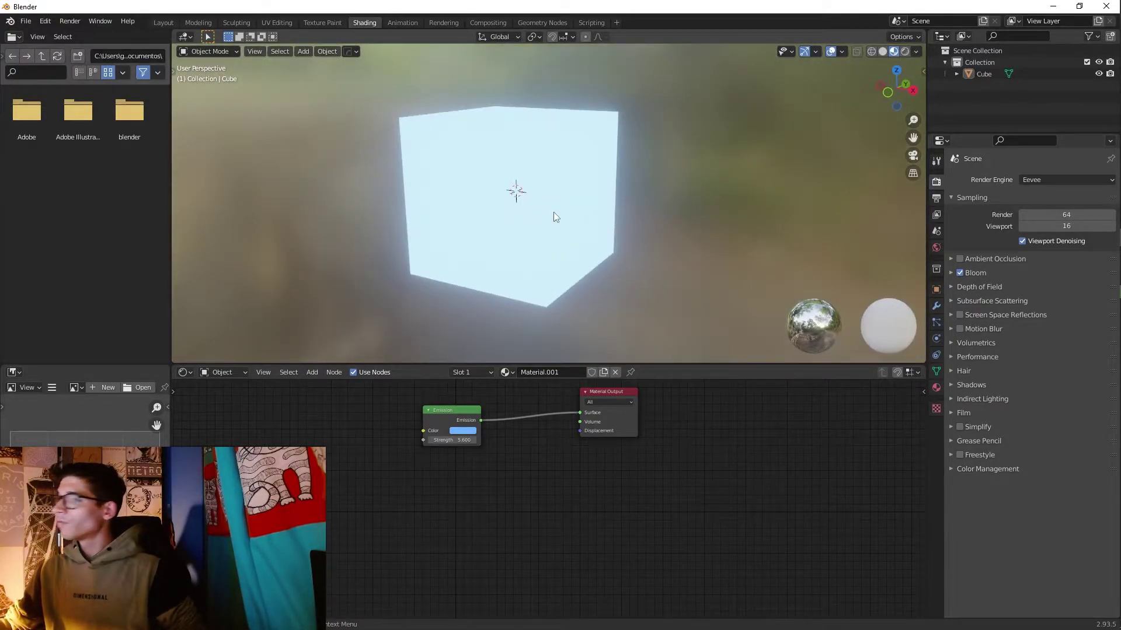
pyautogui.scroll(-3, 554, 212)
pyautogui.keyDown('shift'); pyautogui.moveTo(564, 227); pyautogui.dragTo(550, 254, button='middle'); pyautogui.keyUp('shift')
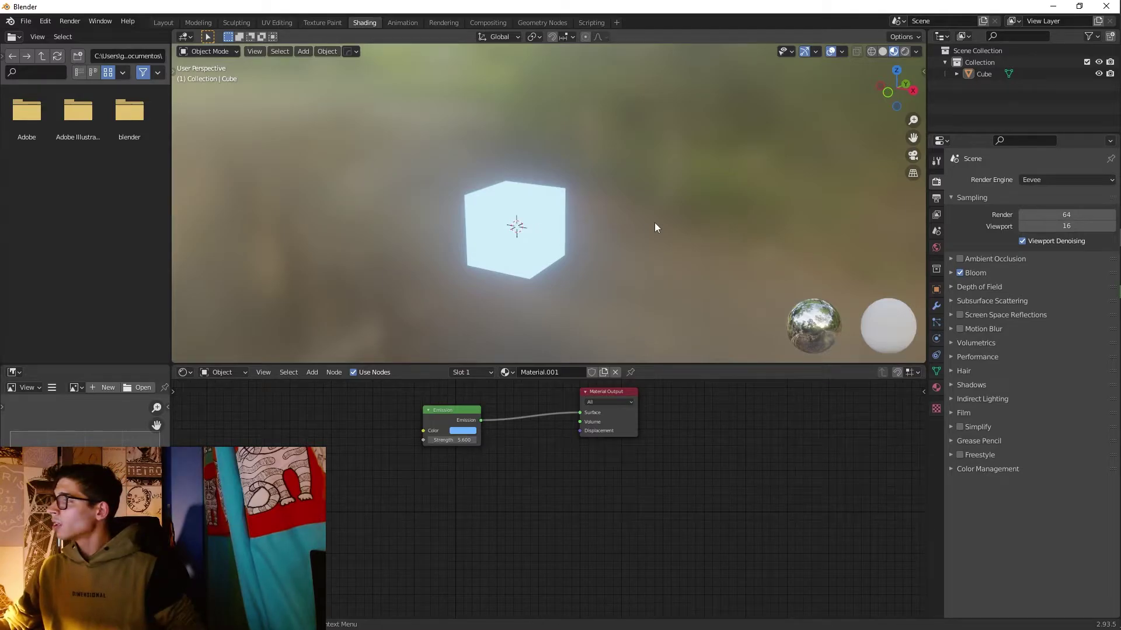
# Switch the render engine to Cycles and preview the scene in Rendered shading
pyautogui.click(1054, 179)
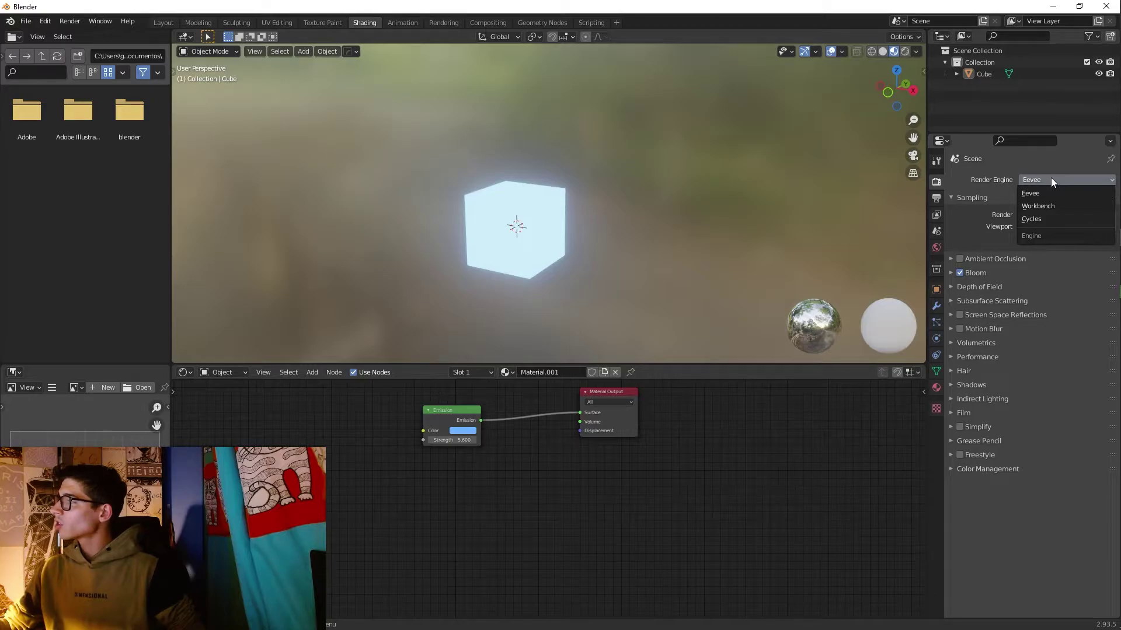
pyautogui.click(1029, 220)
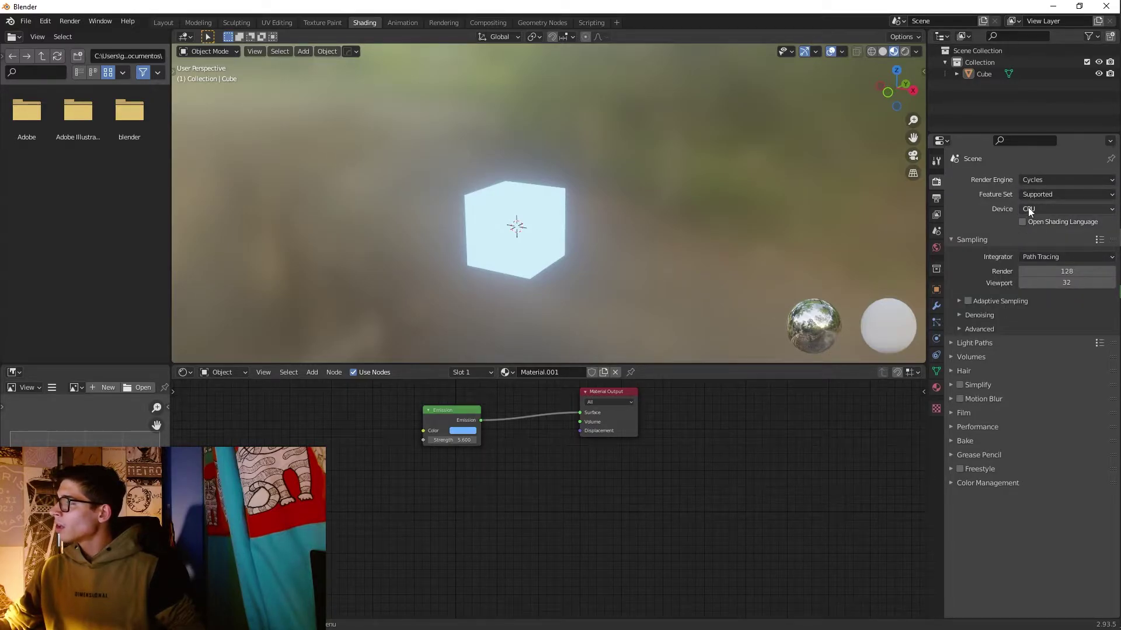
pyautogui.click(905, 52)
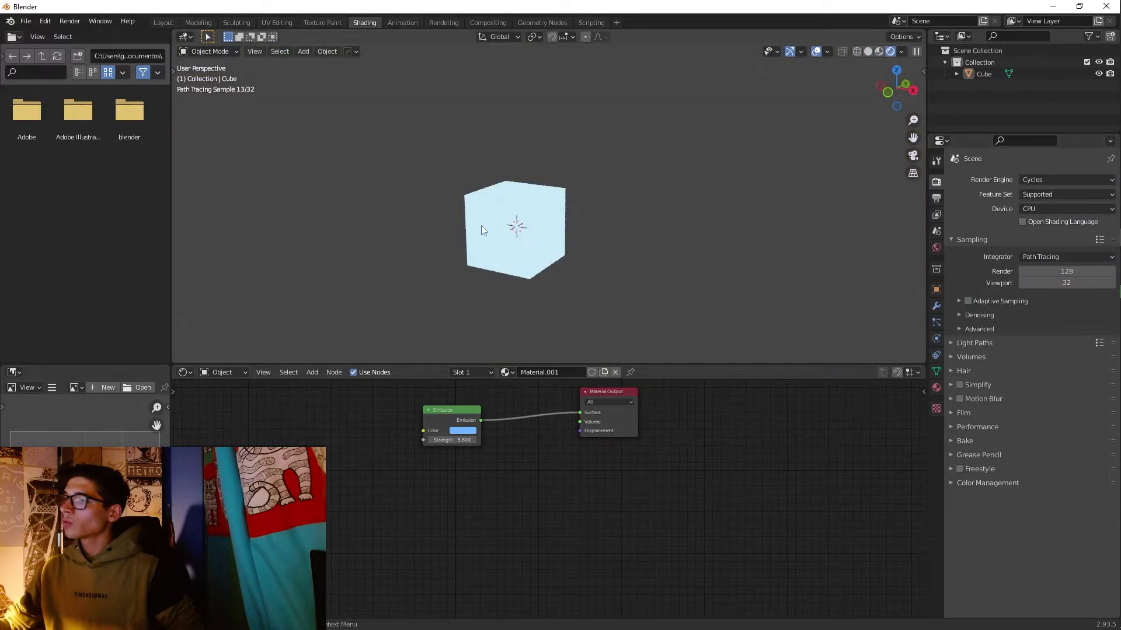
# Set the Cycles render device to GPU Compute and return to the Layout workspace
pyautogui.click(1032, 210)
pyautogui.click(1027, 235)
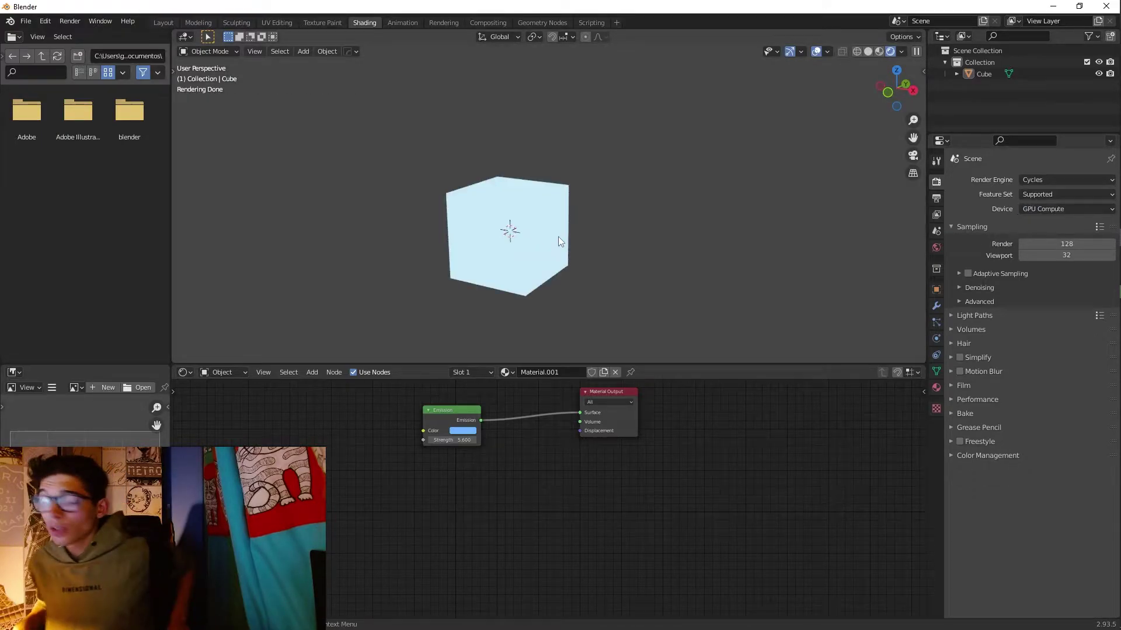
pyautogui.click(164, 23)
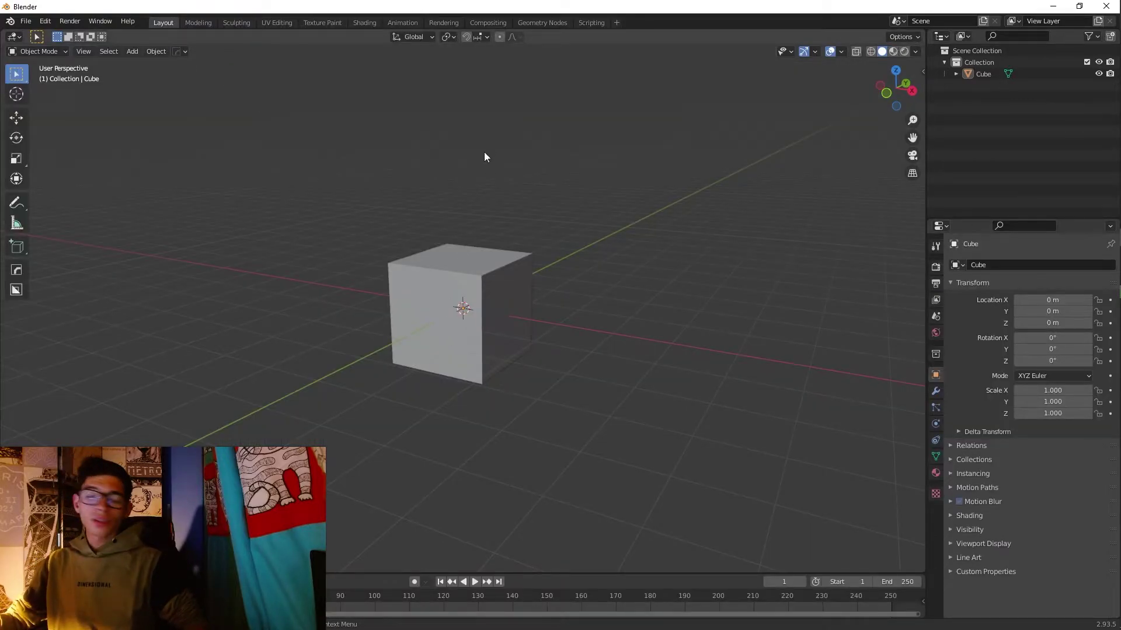
# Orbit to a low frontal view of the cube and add a camera
pyautogui.scroll(-2, 465, 260)
pyautogui.moveTo(471, 307)
pyautogui.mouseDown(button='middle')
pyautogui.moveTo(491, 299)
pyautogui.moveTo(482, 313)
pyautogui.moveTo(488, 299)
pyautogui.mouseUp(button='middle')
pyautogui.scroll(2, 483, 307)
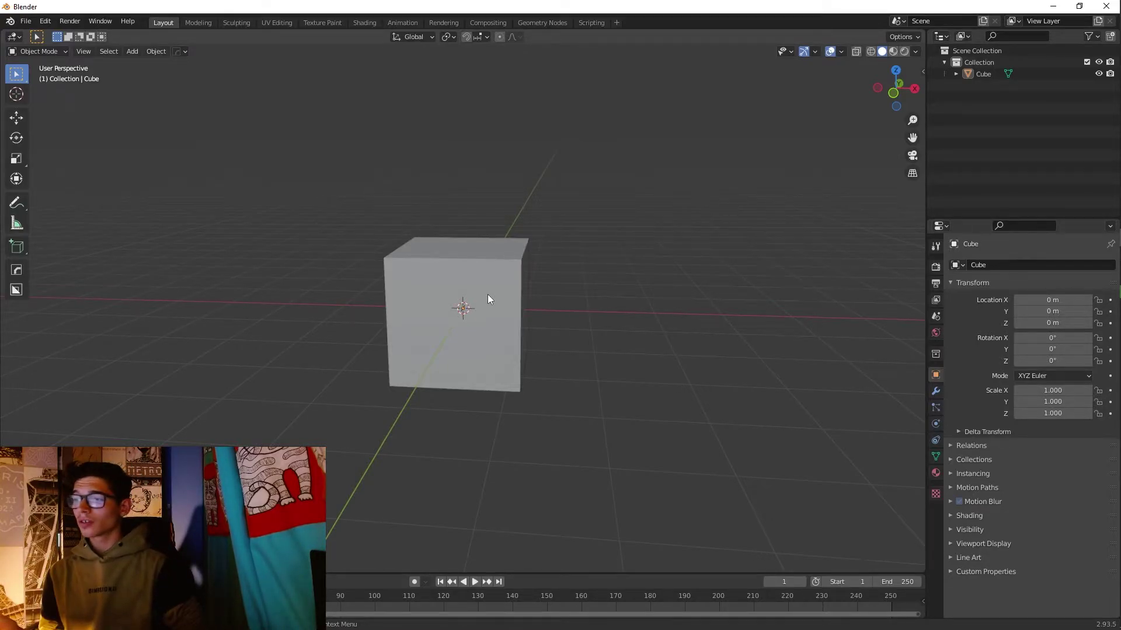
pyautogui.scroll(-1, 491, 286)
pyautogui.moveTo(495, 280); pyautogui.dragTo(530, 328, button='middle')
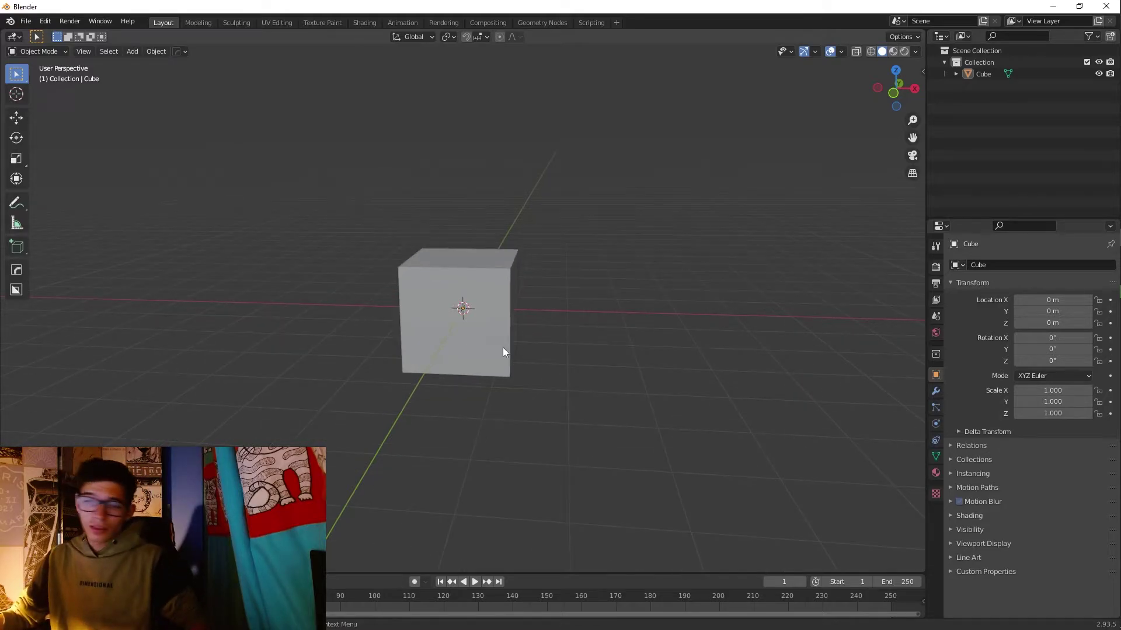
pyautogui.scroll(-3, 501, 338)
pyautogui.hotkey('shift', 'a')
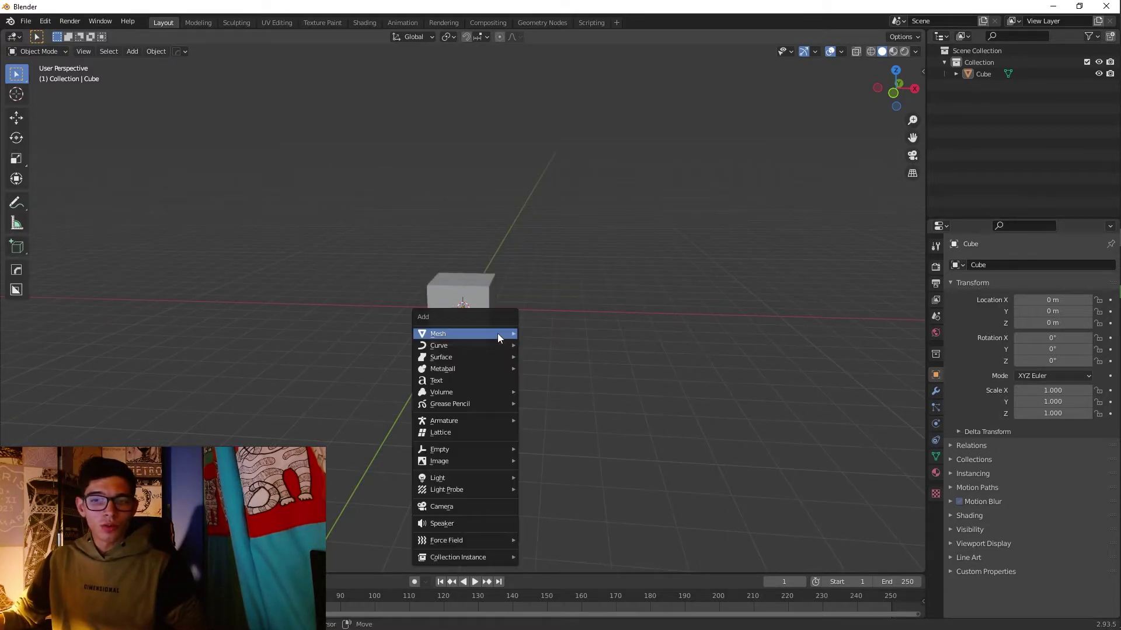
pyautogui.moveTo(488, 335)
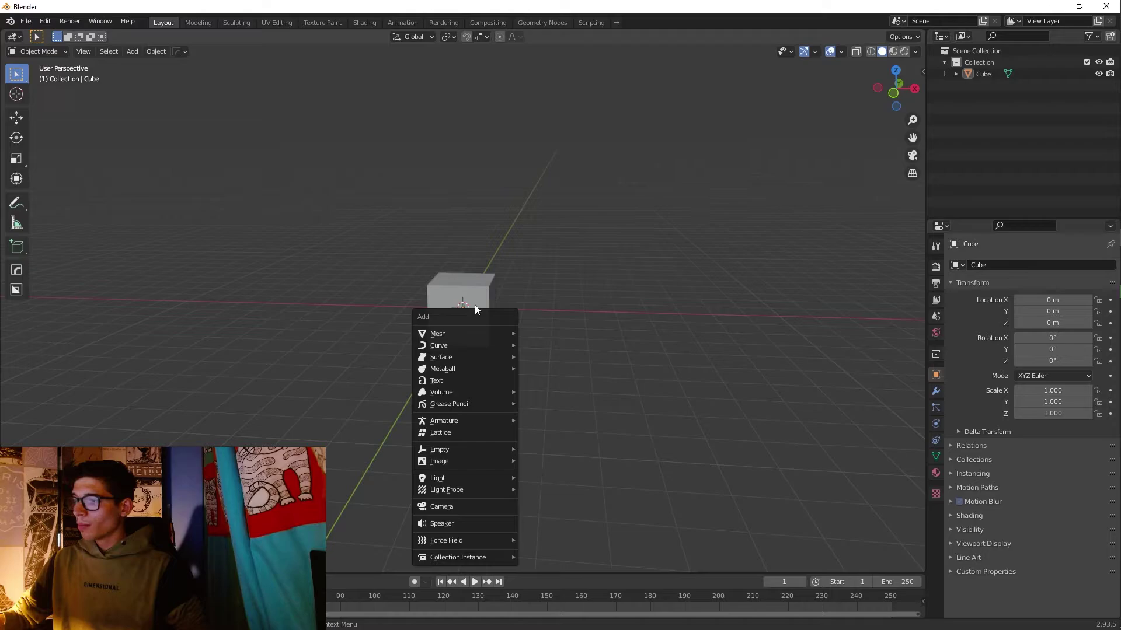
pyautogui.click(460, 508)
# Align the camera to the current view, render a test image, and close it
pyautogui.moveTo(496, 409); pyautogui.dragTo(446, 373, button='middle')
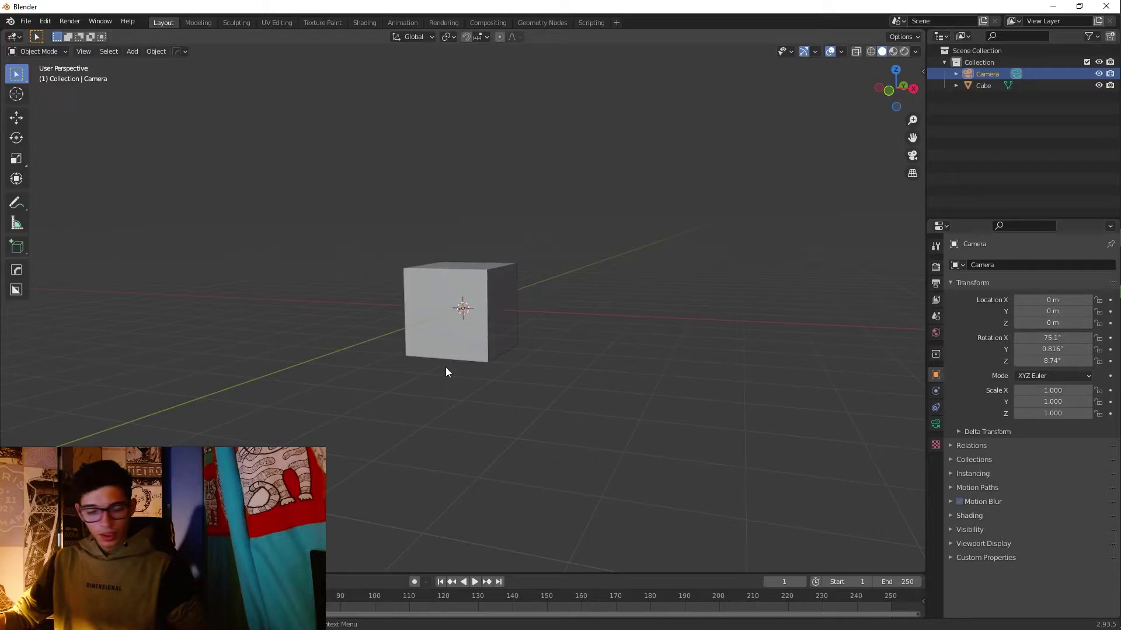
pyautogui.press('ctrl+alt+KP_0')
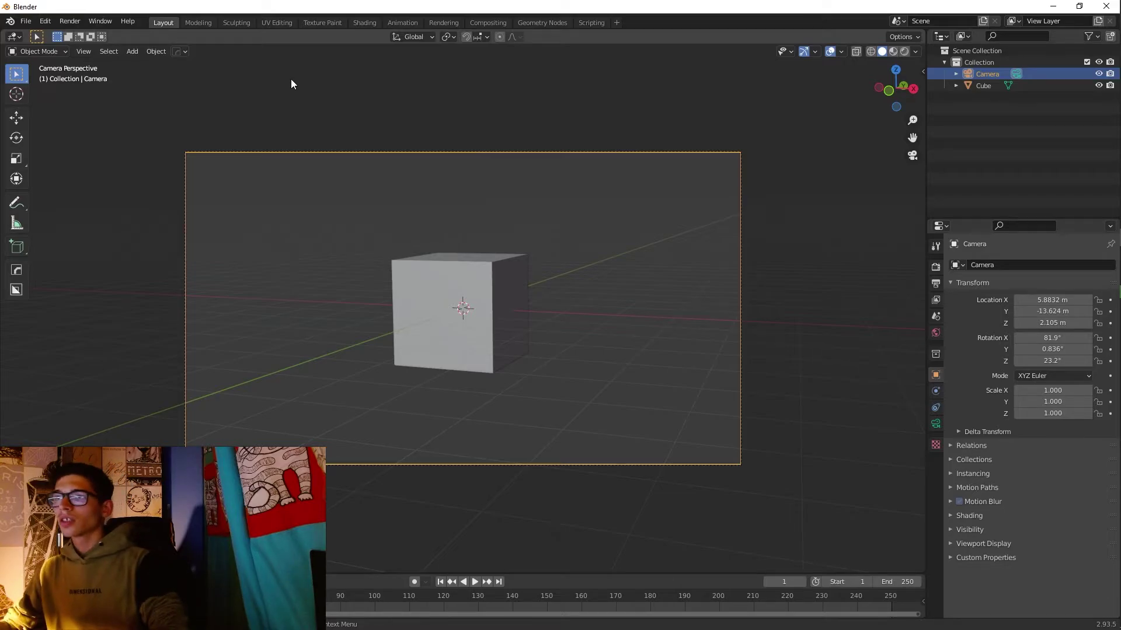
pyautogui.press('F12')
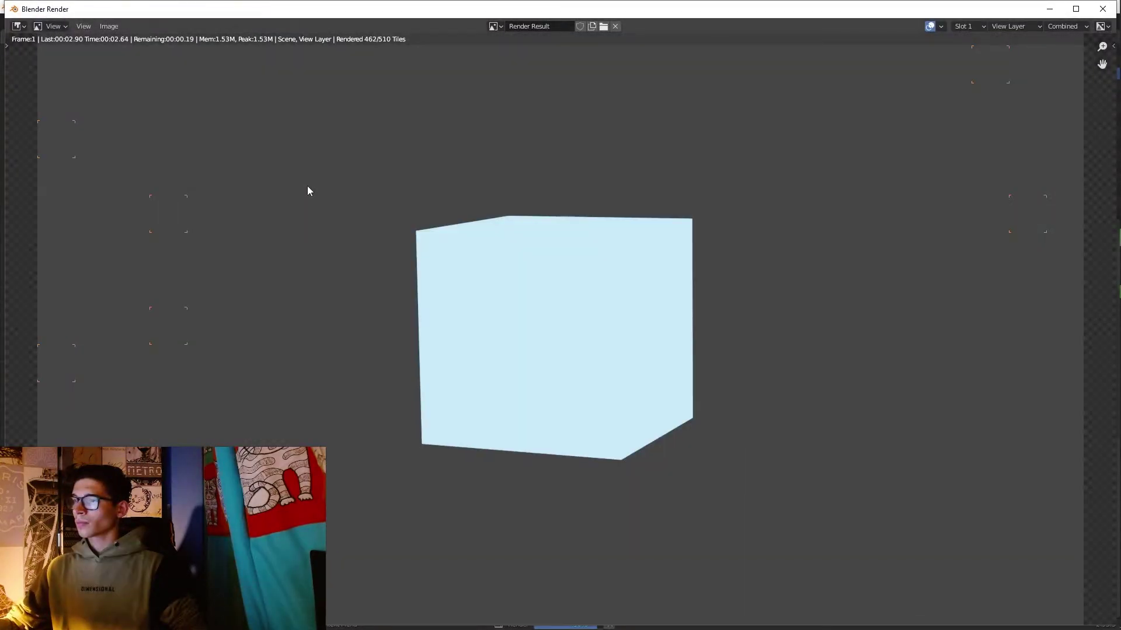
pyautogui.click(1102, 9)
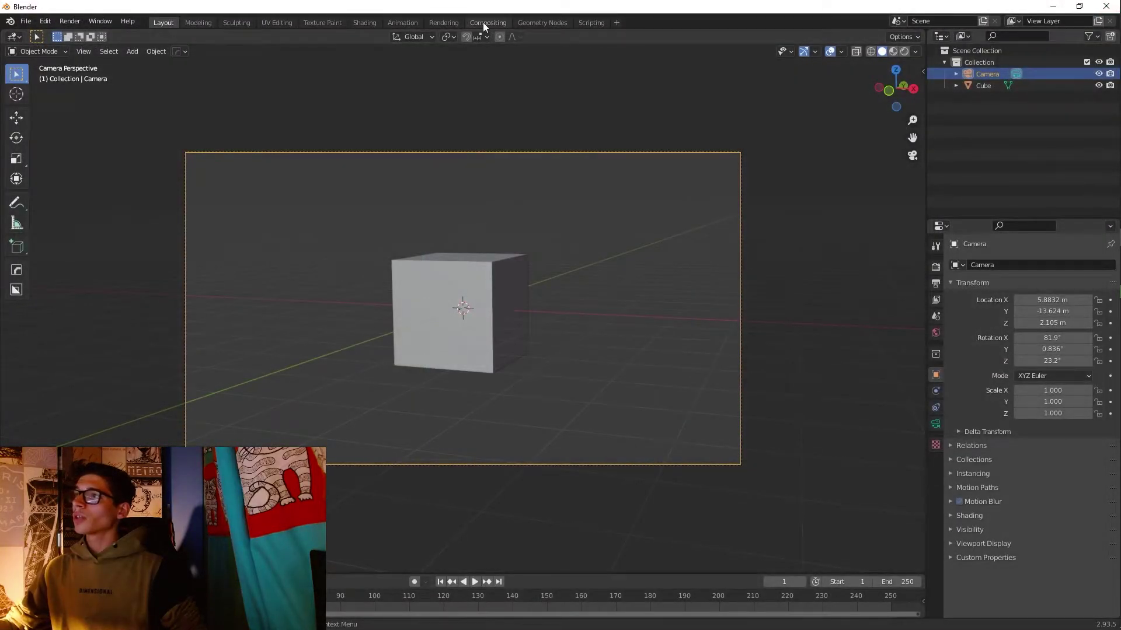
# Enable Use Nodes in the Compositing workspace and spread out the Render Layers and Composite nodes
pyautogui.click(483, 23)
pyautogui.click(127, 36)
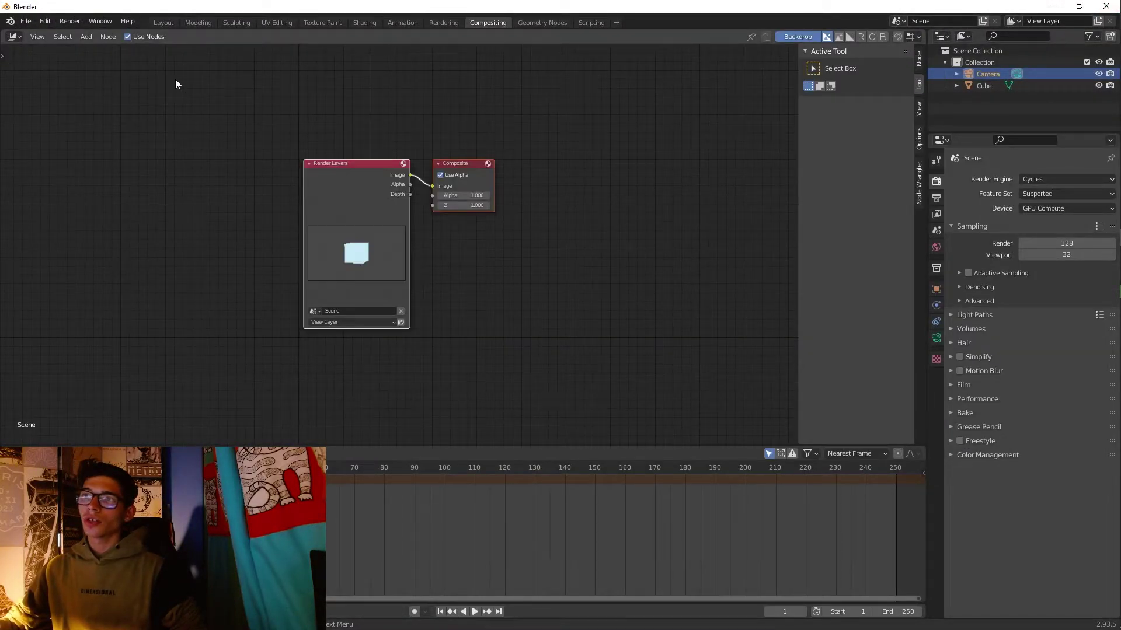
pyautogui.moveTo(353, 185); pyautogui.dragTo(235, 188)
pyautogui.click(426, 237)
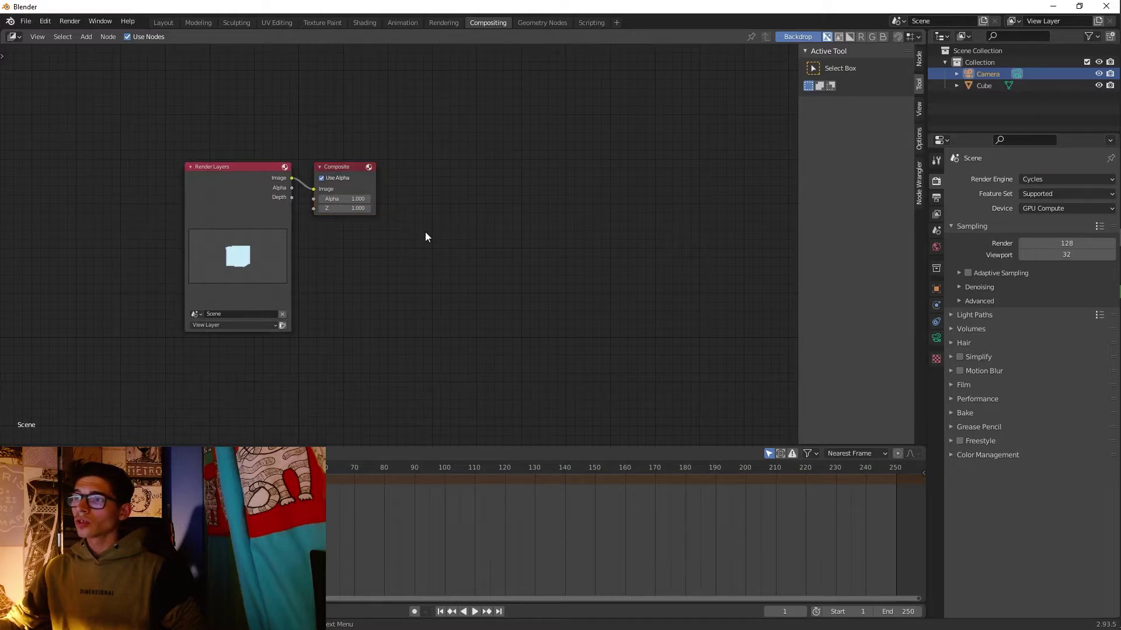
pyautogui.moveTo(359, 168); pyautogui.dragTo(431, 171)
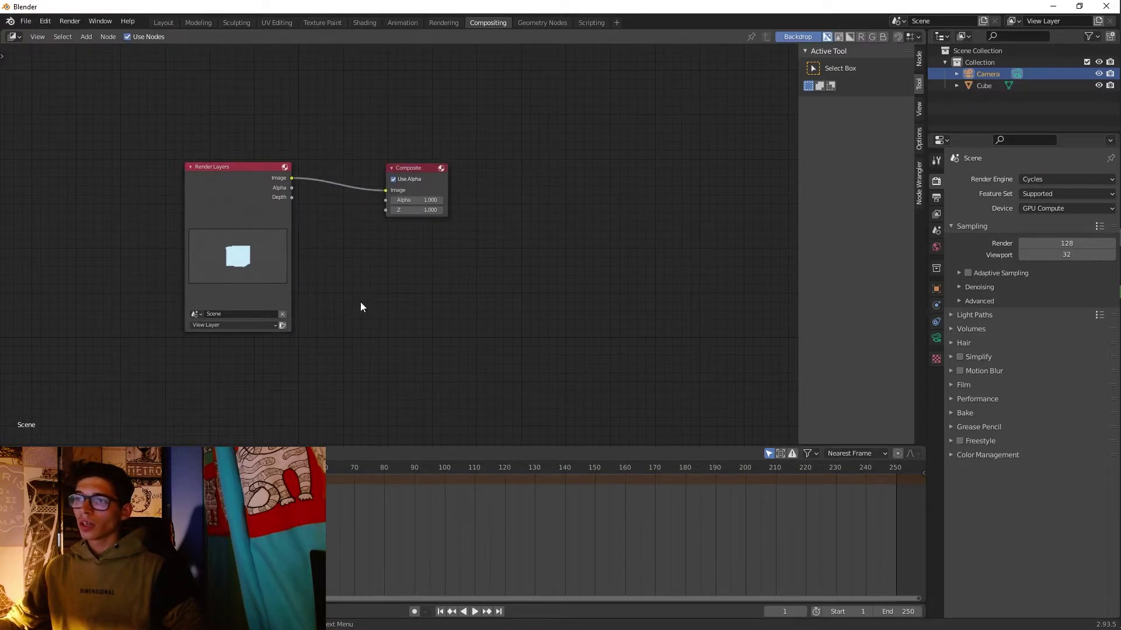
# Add a Viewer node and link the Render Layers Image output to it
pyautogui.hotkey('shift', 'a')
pyautogui.click(402, 277)
pyautogui.write('vie')
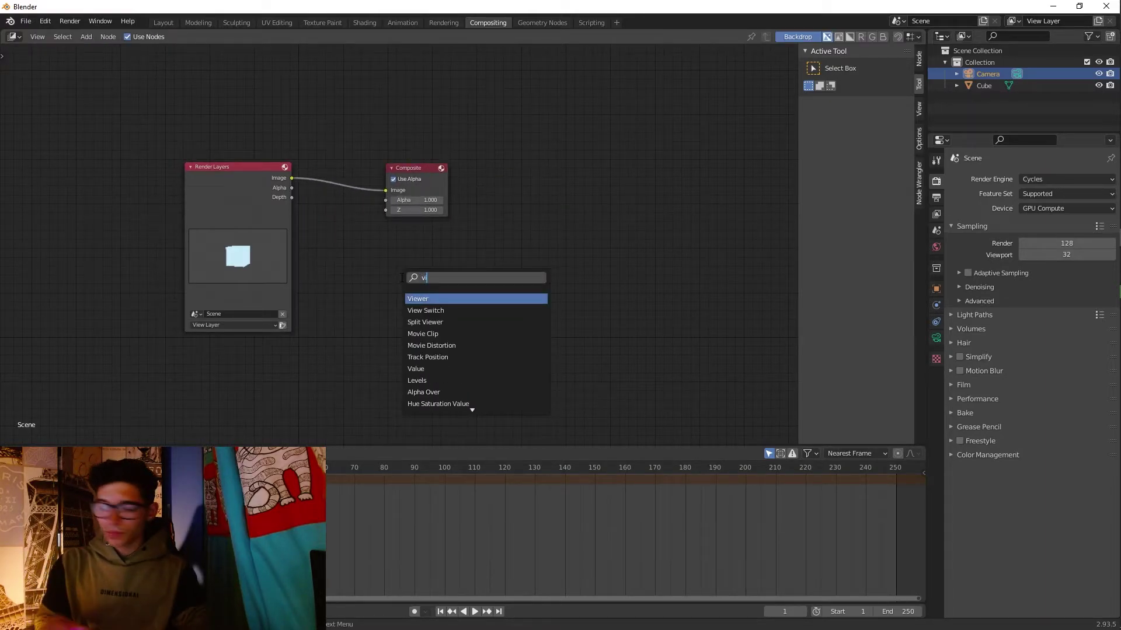
pyautogui.click(435, 298)
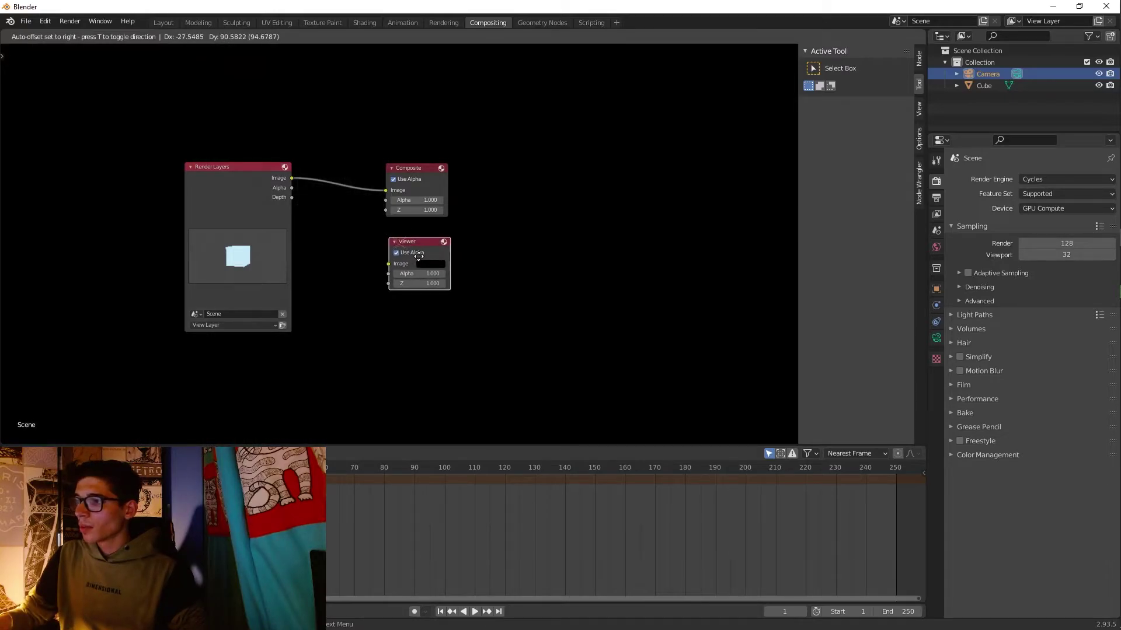
pyautogui.moveTo(295, 182); pyautogui.dragTo(392, 256)
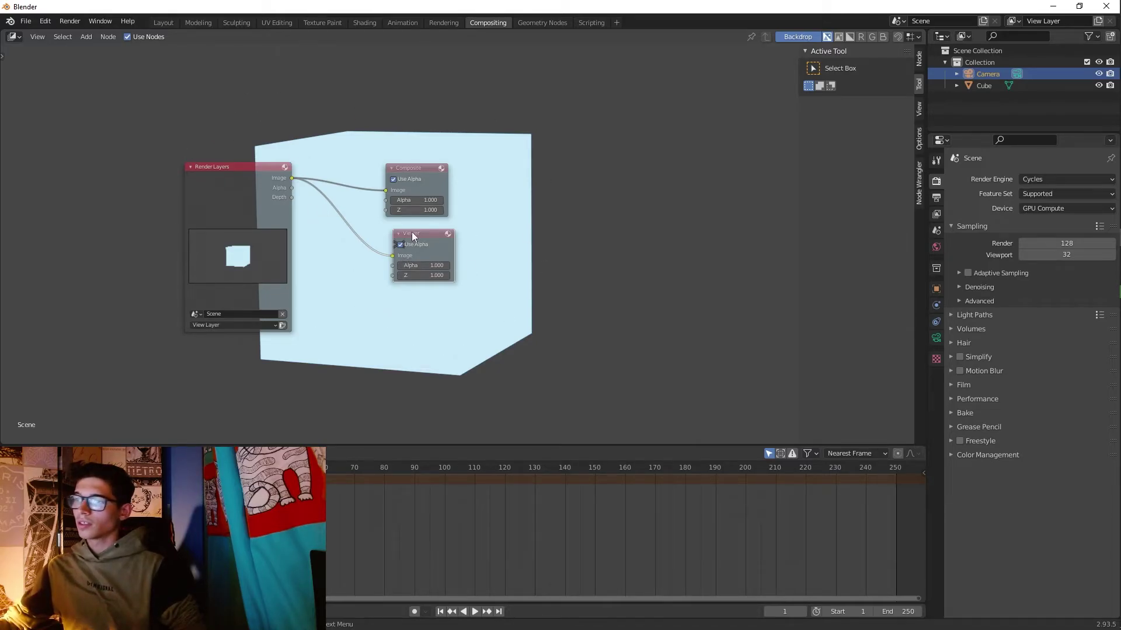
pyautogui.moveTo(416, 233); pyautogui.dragTo(549, 242)
pyautogui.moveTo(443, 187); pyautogui.dragTo(620, 158)
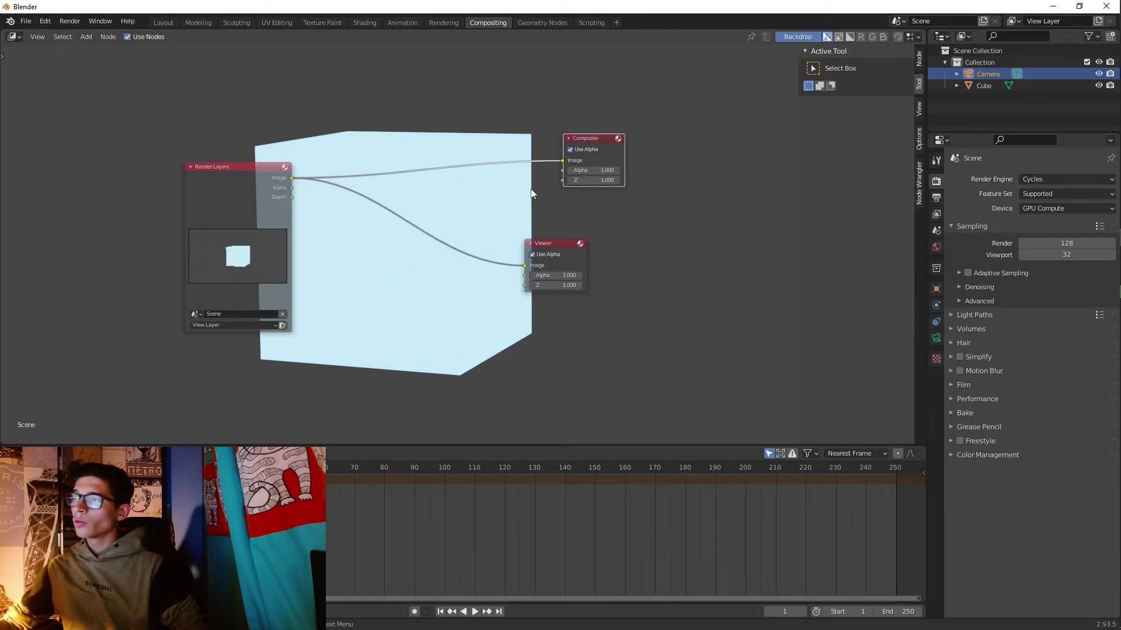
# Add a Glare node and insert it into the Render Layers–Viewer link
pyautogui.hotkey('shift', 'a')
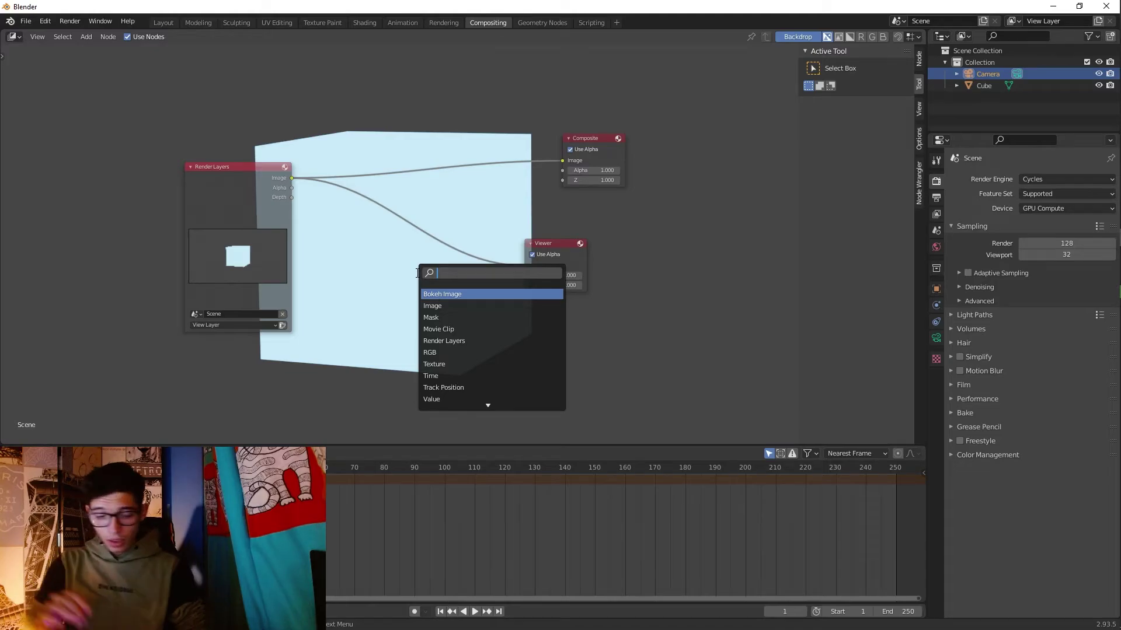
pyautogui.write('glares')
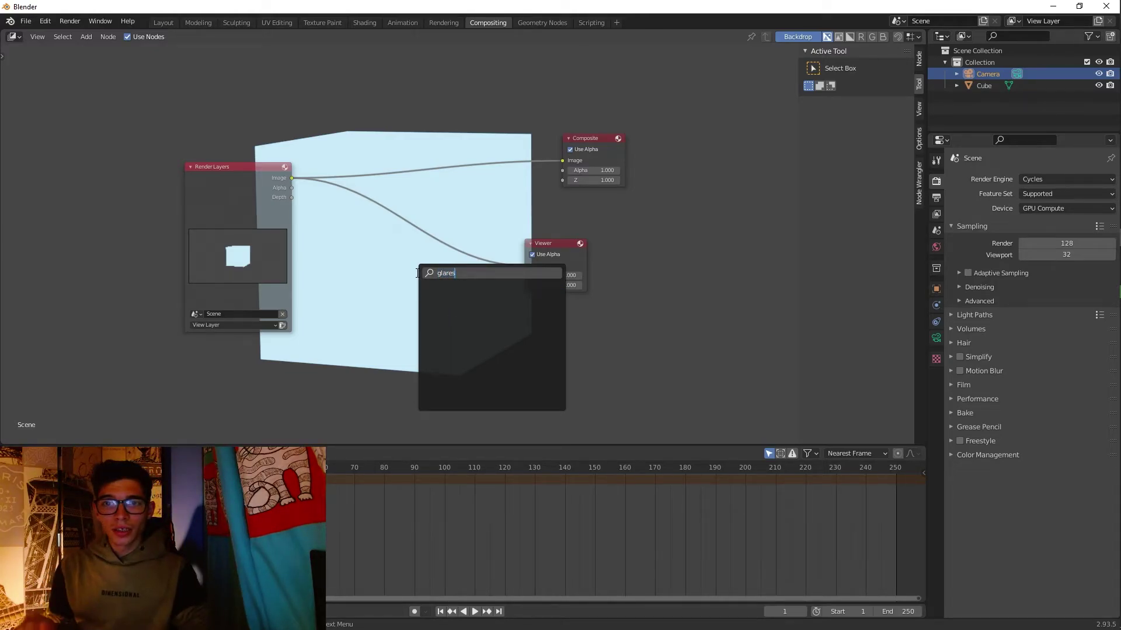
pyautogui.press('BackSpace')
pyautogui.press('Return')
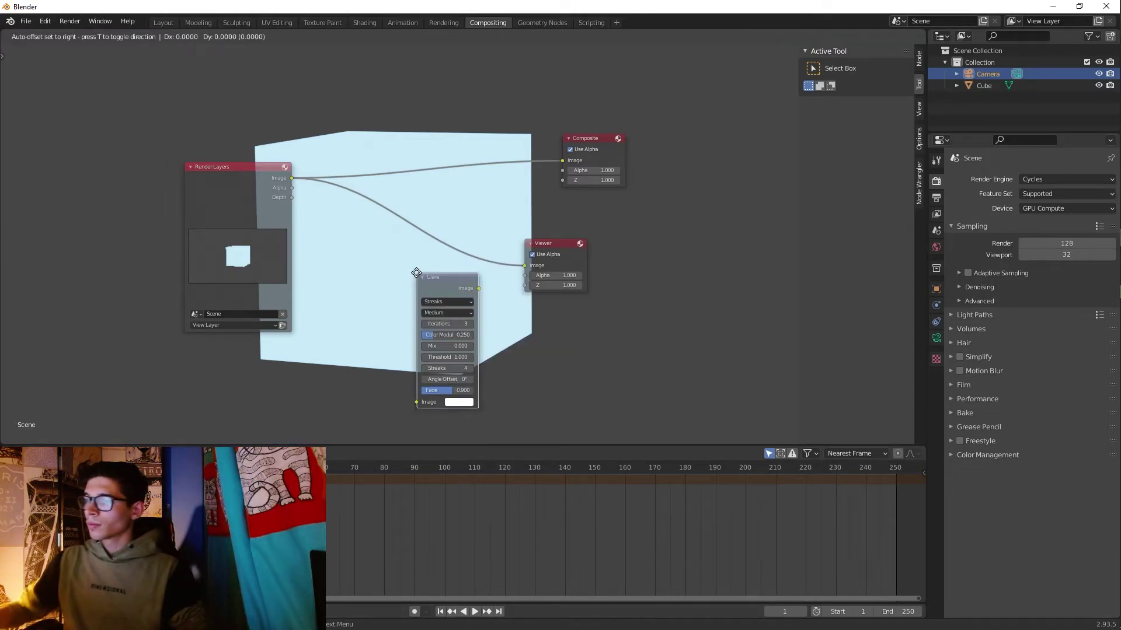
pyautogui.click(391, 187)
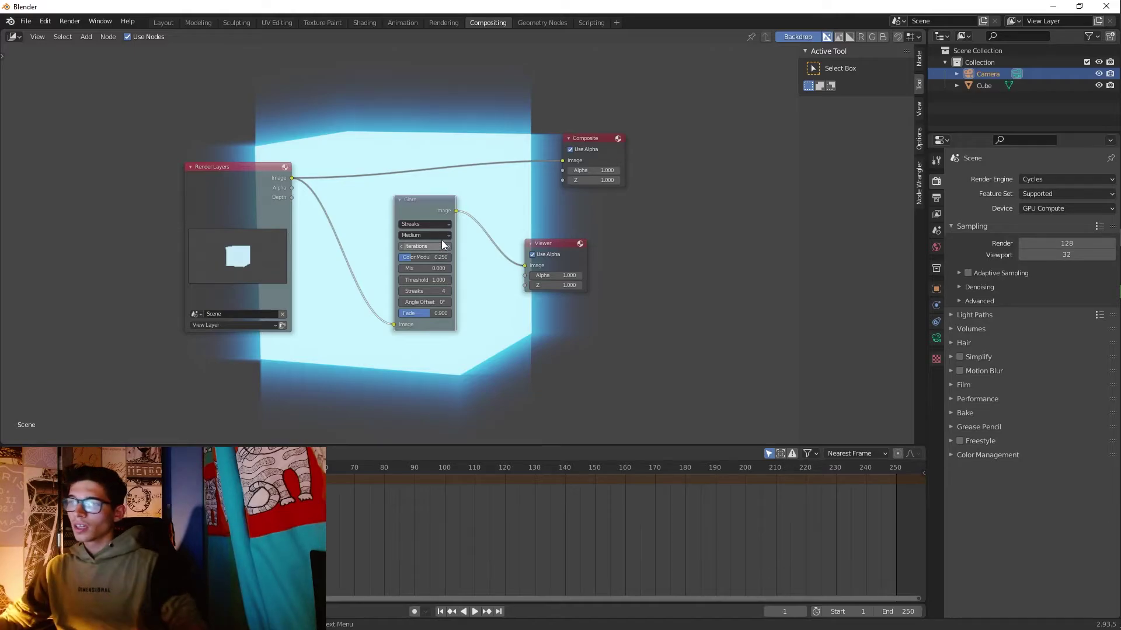
# Set the Glare node's type to Ghosts
pyautogui.click(428, 225)
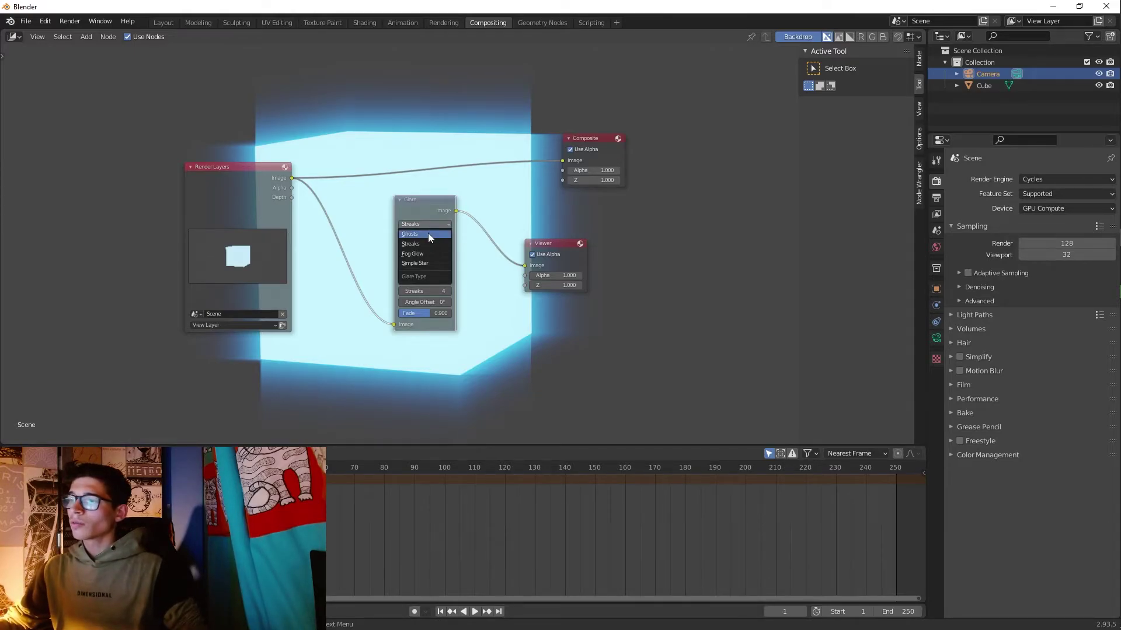
pyautogui.click(428, 234)
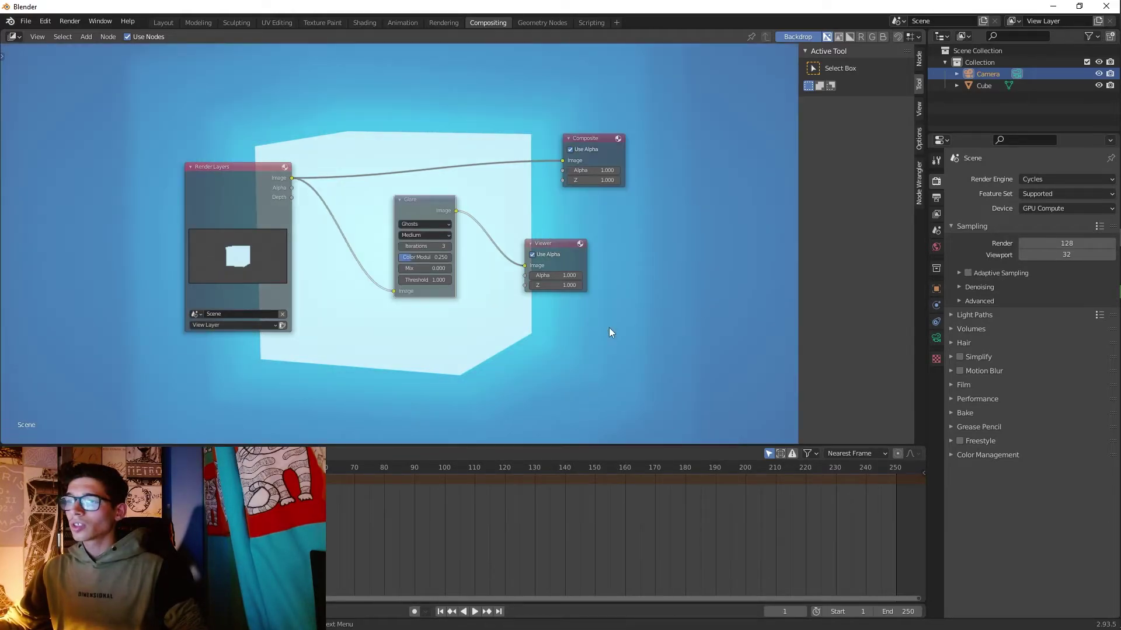
pyautogui.scroll(-2, 479, 337)
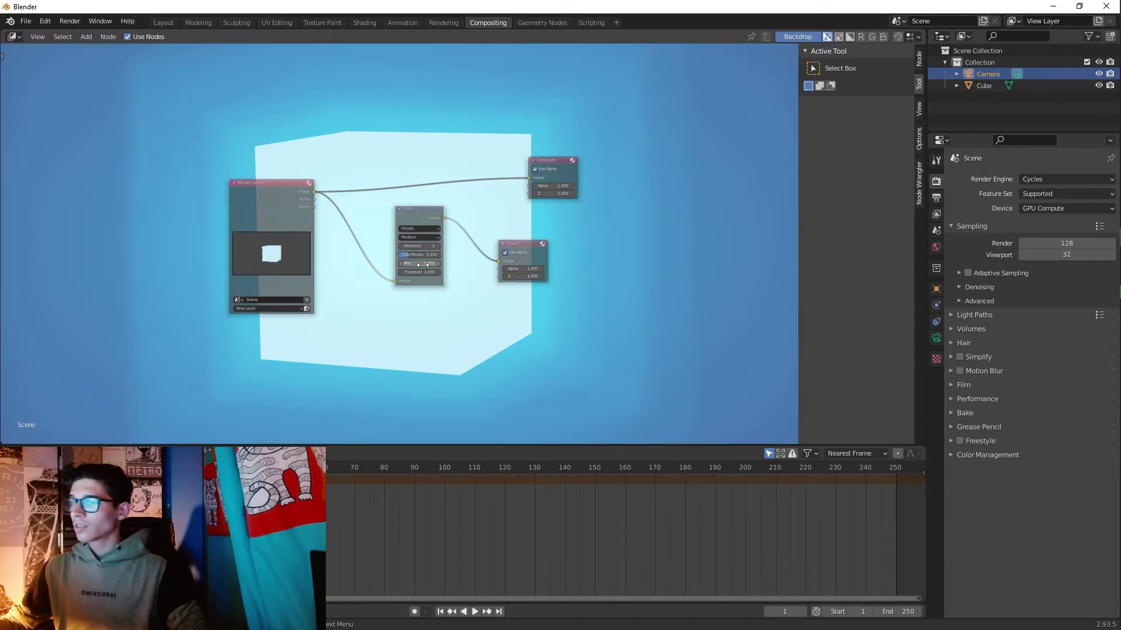
pyautogui.scroll(2, 413, 316)
pyautogui.scroll(2, 406, 242)
pyautogui.scroll(2, 403, 245)
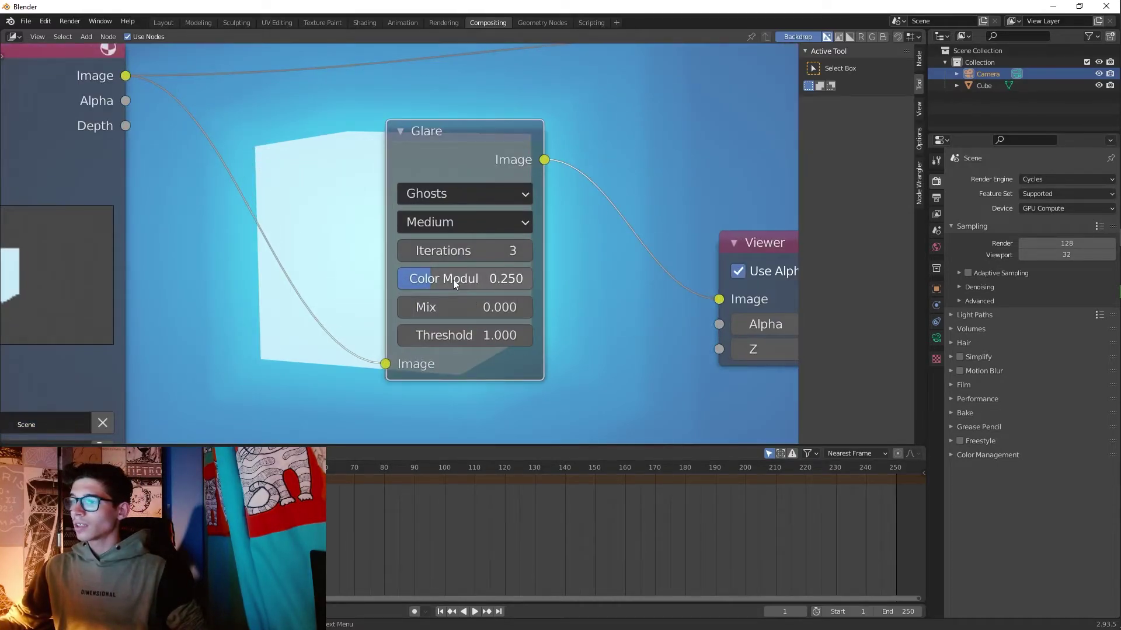
pyautogui.scroll(-2, 418, 250)
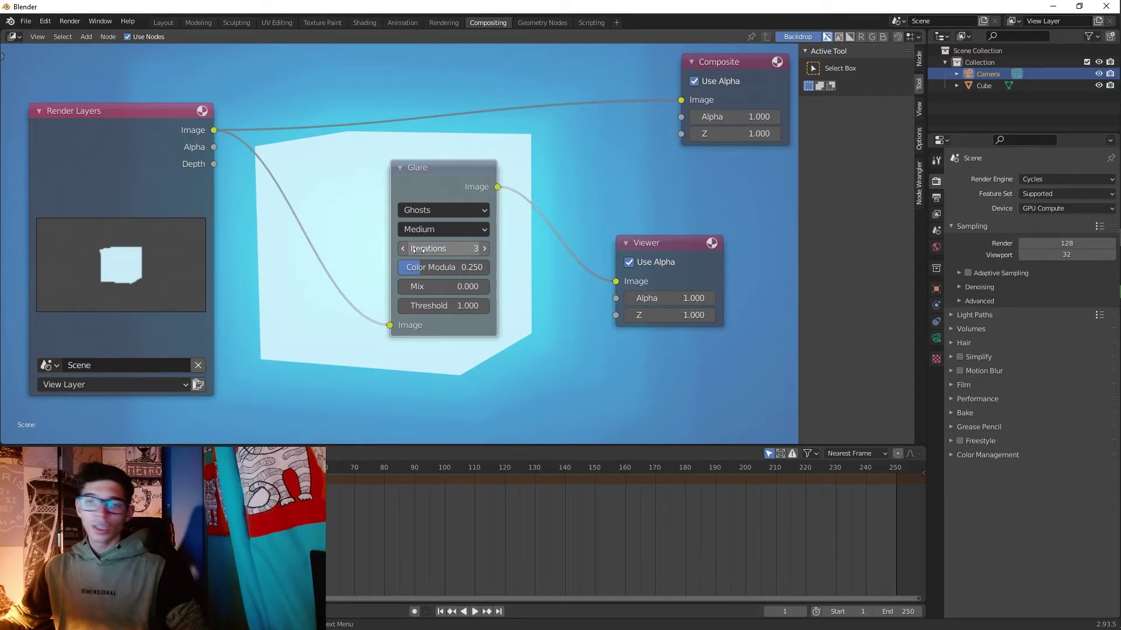